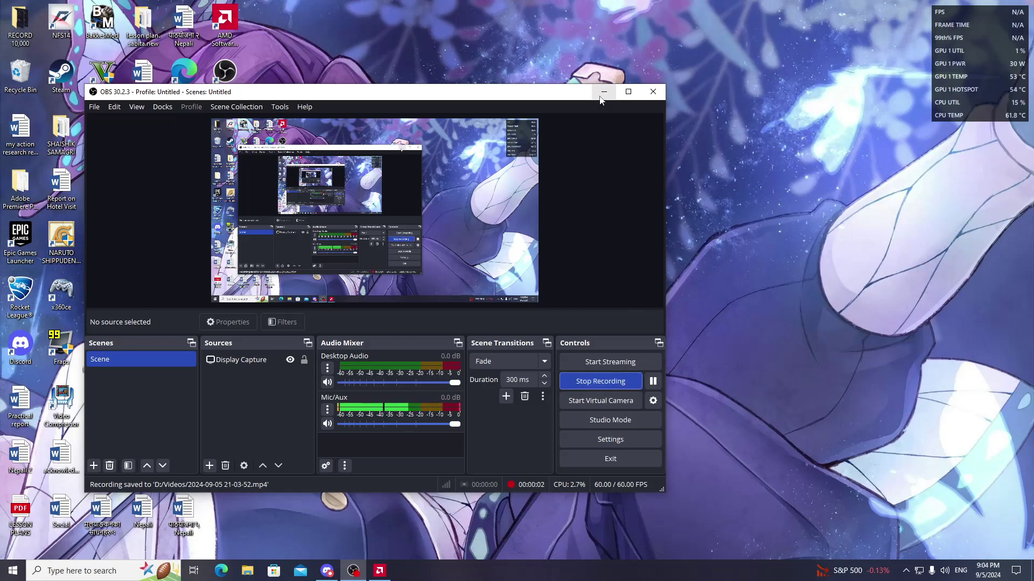
Minimize the OBS Studio window to the taskbar so the desktop shows
click(602, 93)
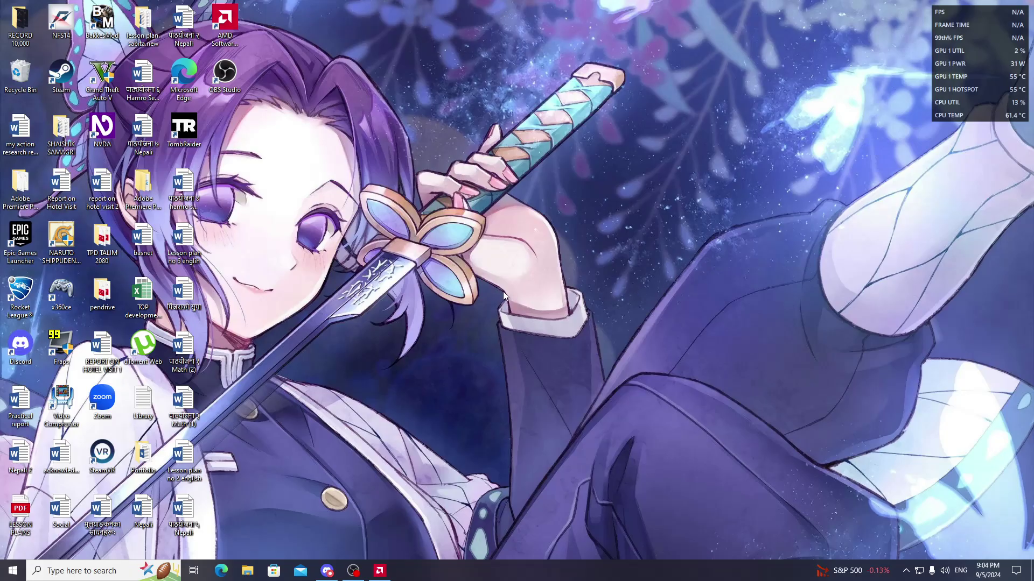
Bring up AMD Software from the taskbar and go to Performance > Tuning
mouse_move(379, 570)
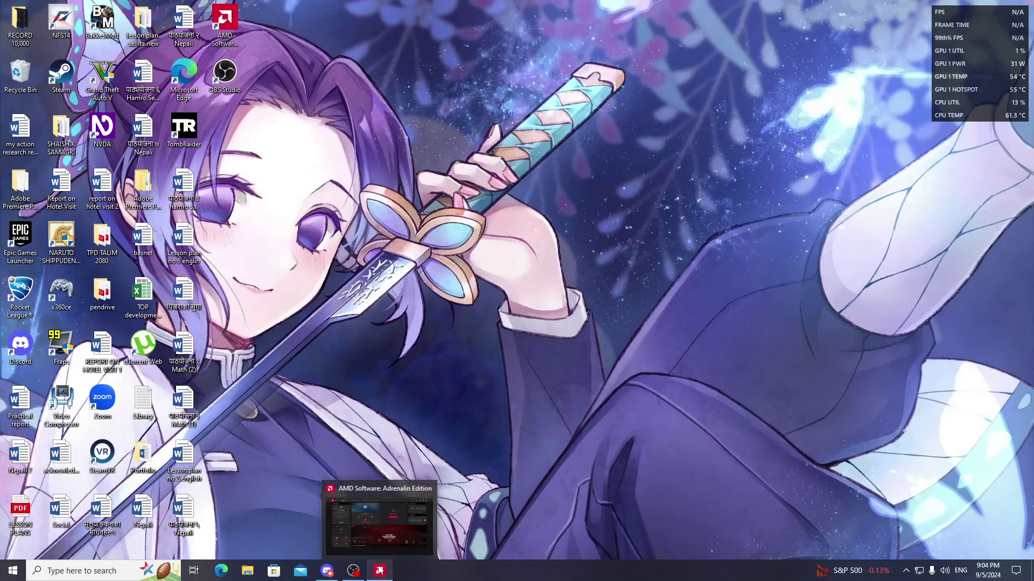
click(376, 530)
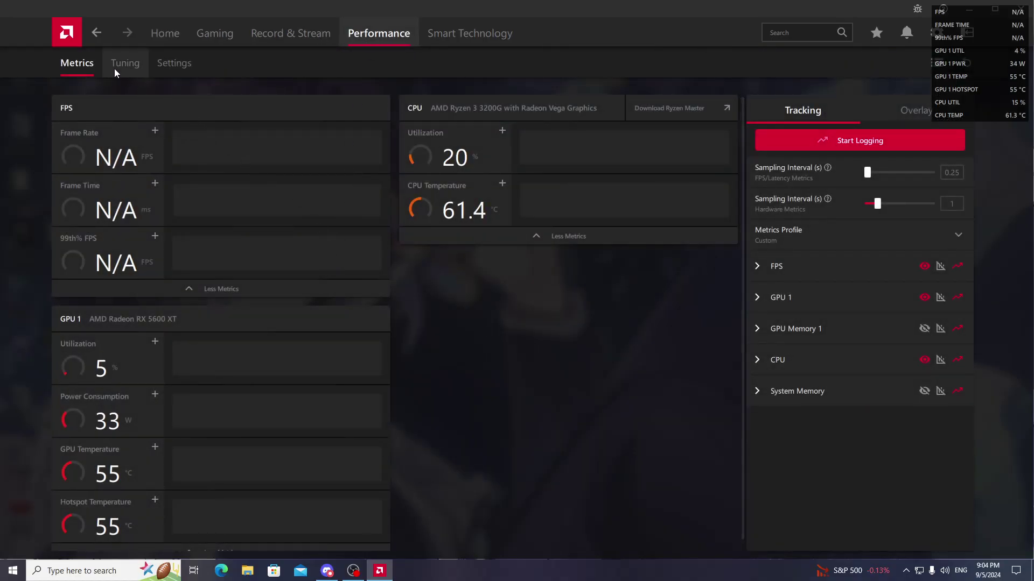
click(115, 70)
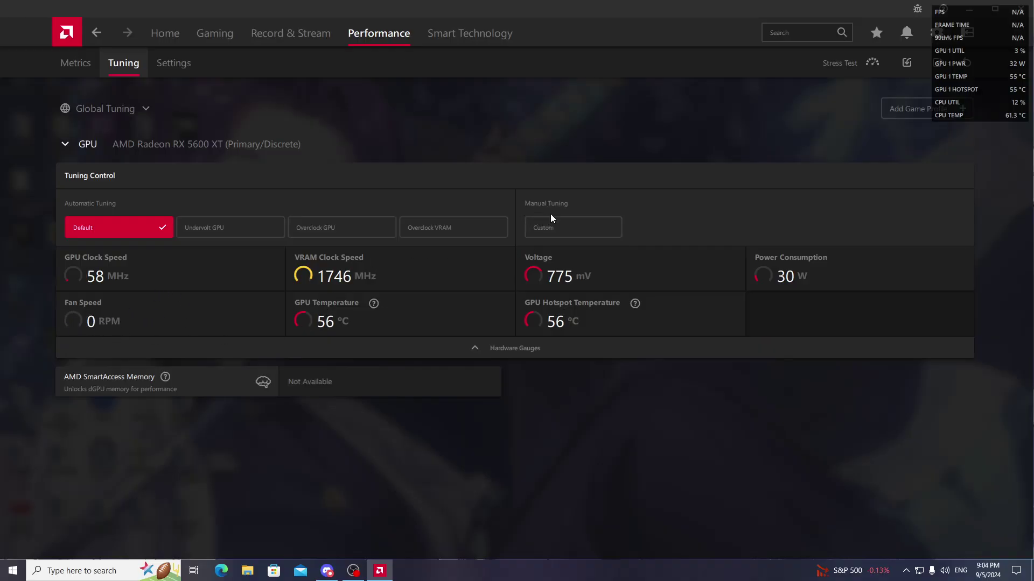
Select Custom manual tuning, enable Fan Tuning and Advanced Control, and expand Fine Tuning Controls
click(565, 219)
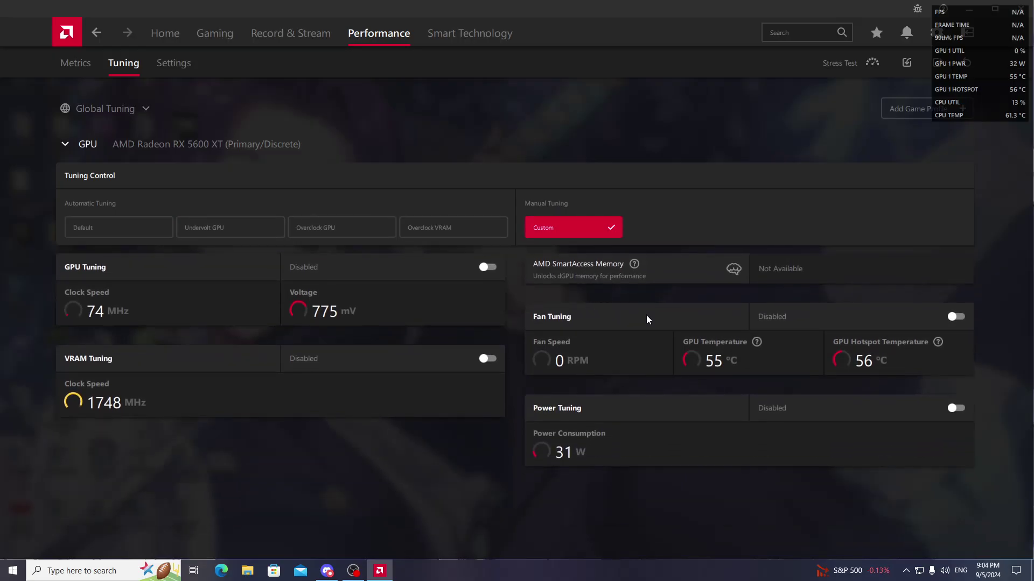
click(957, 317)
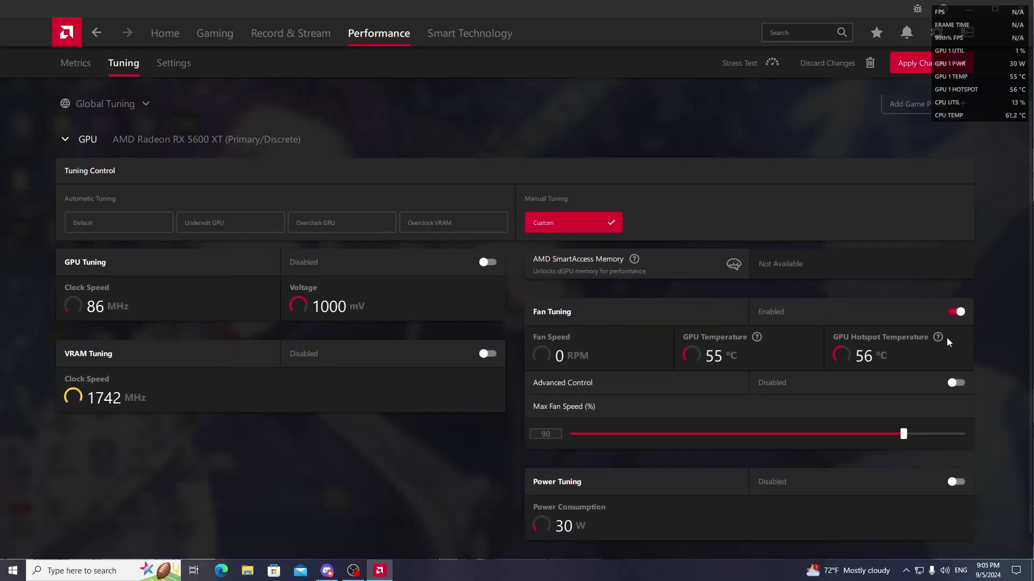
scroll(946, 337, down, 1)
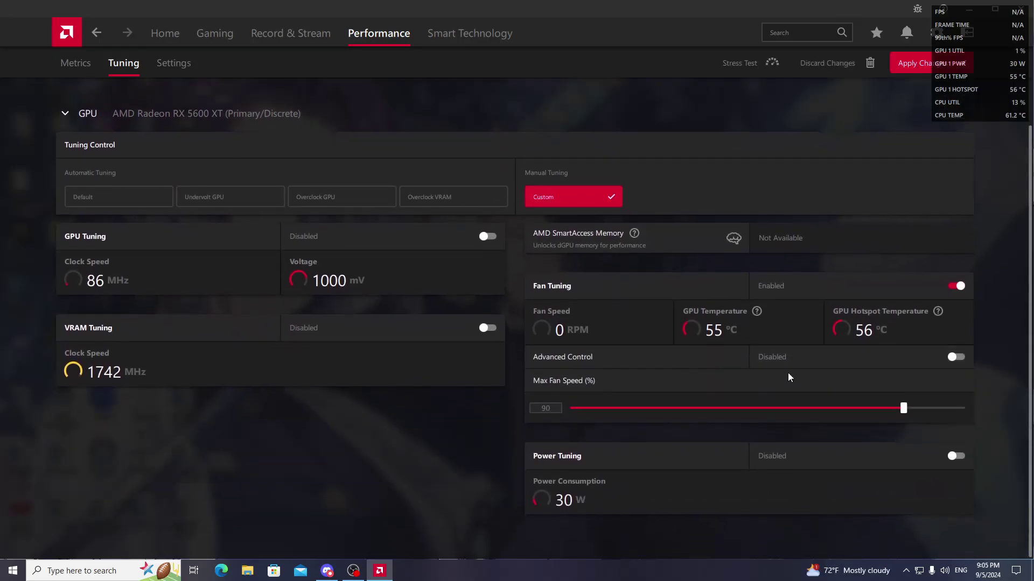
click(962, 358)
scroll(932, 373, down, 6)
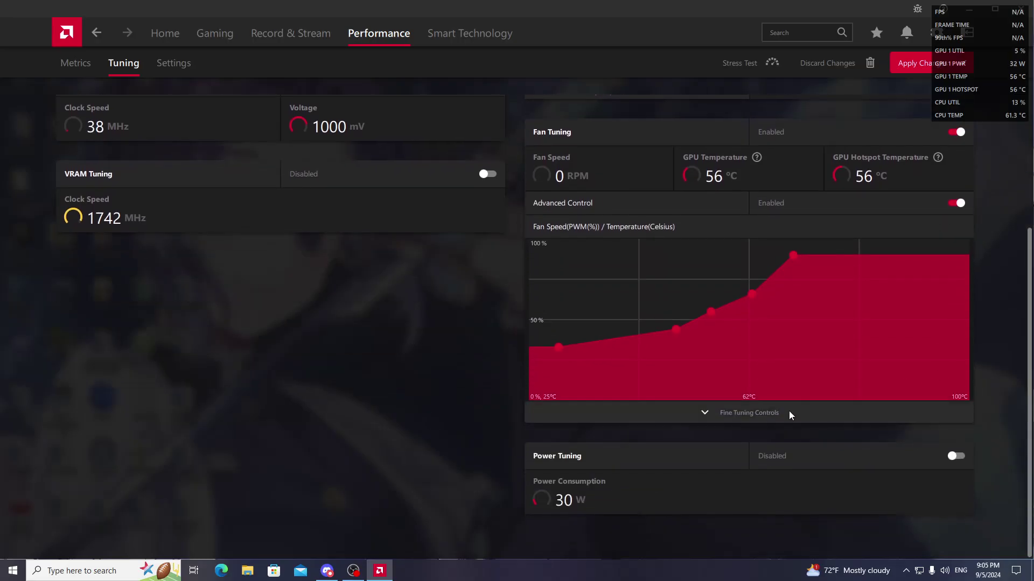
click(749, 414)
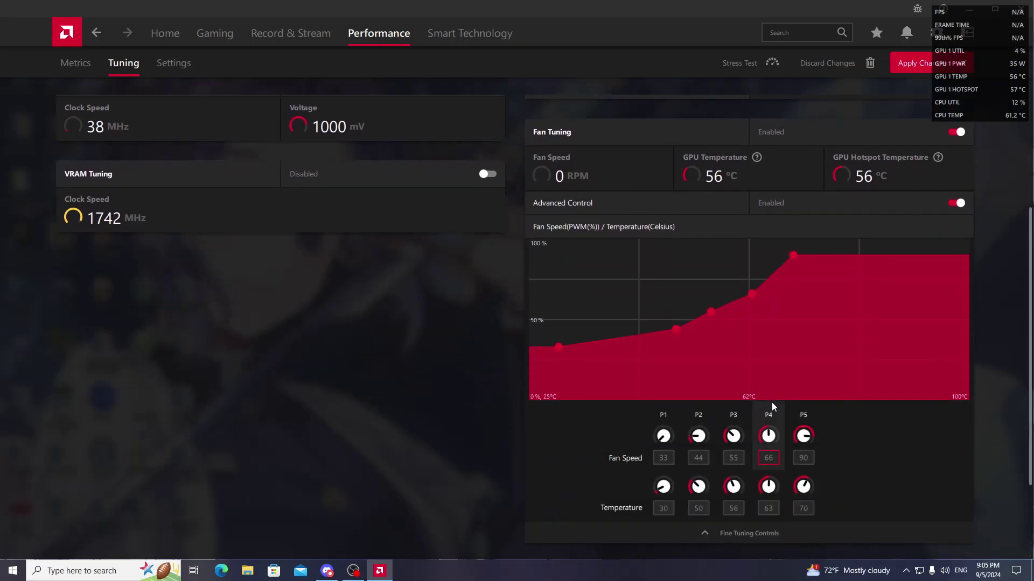
scroll(772, 405, down, 5)
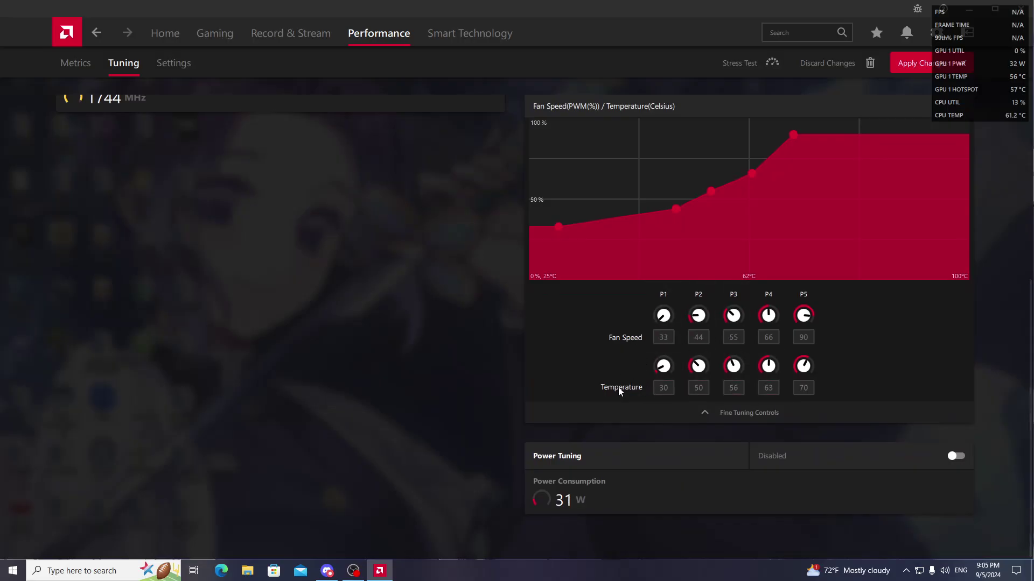
Set fan curve point P1 to 35% fan speed at 32°C
click(660, 389)
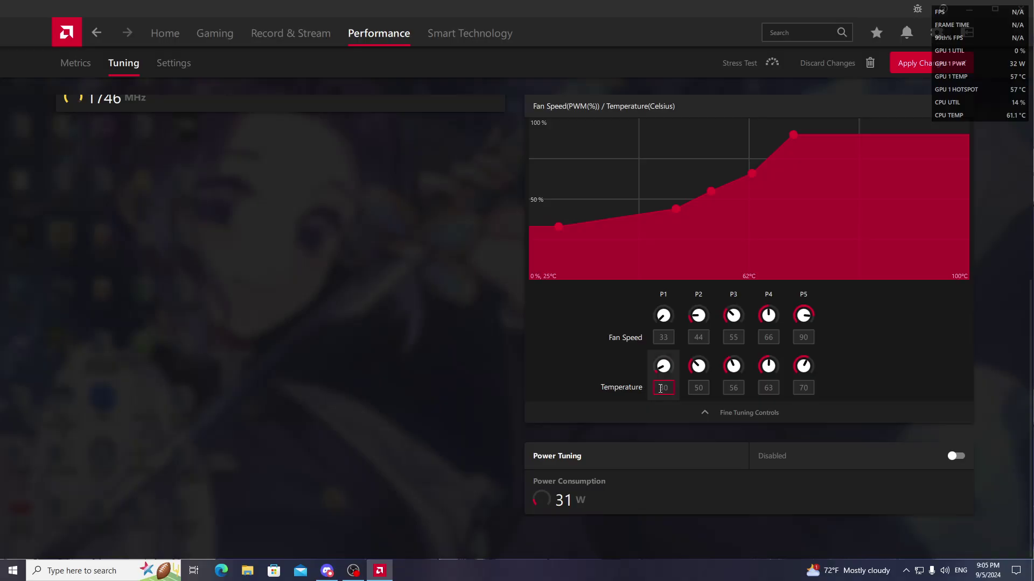
click(669, 337)
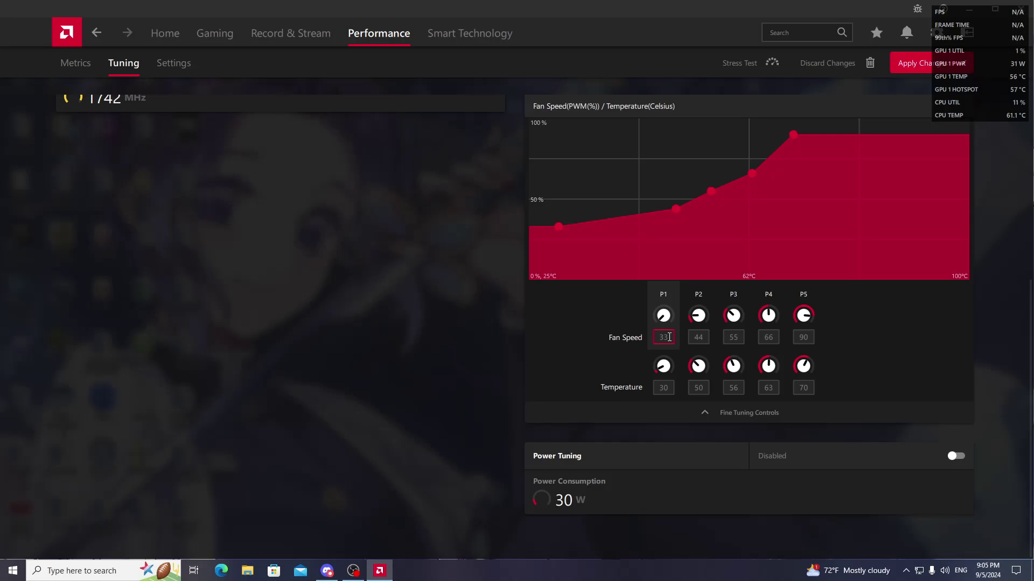
click(669, 337)
key(BackSpace)
text(5)
click(665, 386)
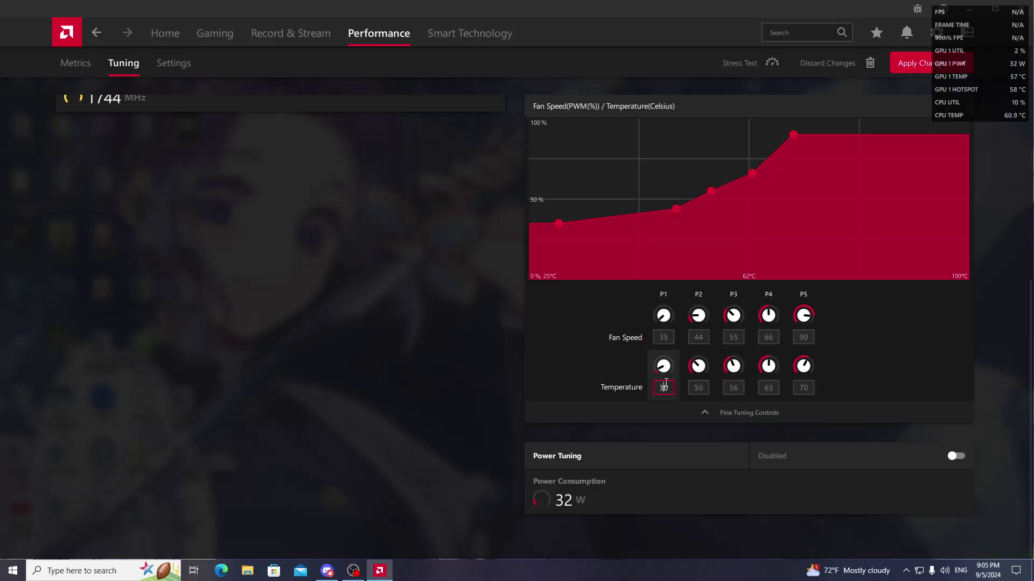
key(BackSpace)
text(2)
Set fan curve point P2 to 50% fan speed at 42°C
click(703, 337)
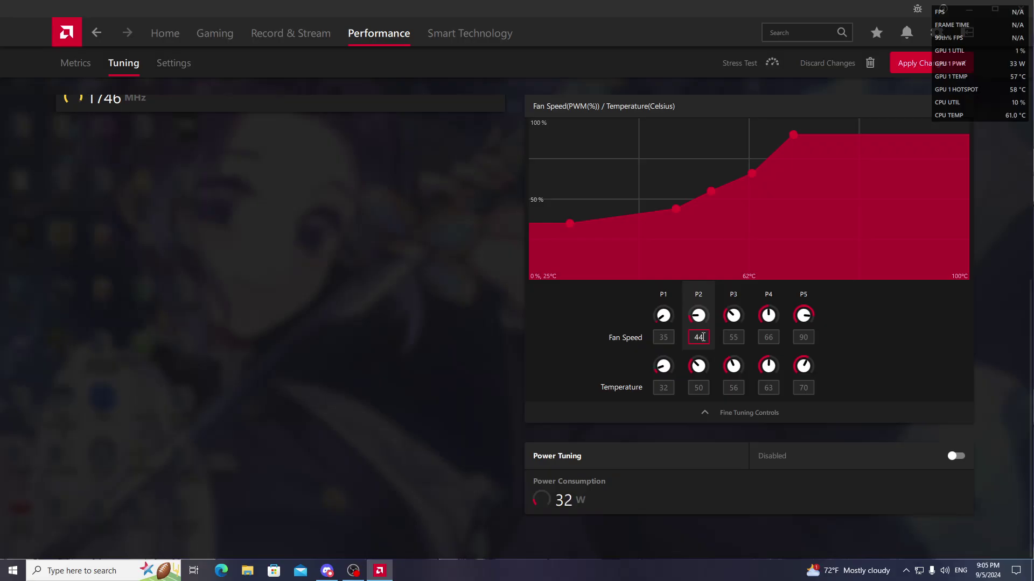
key(BackSpace)
text(50)
click(694, 386)
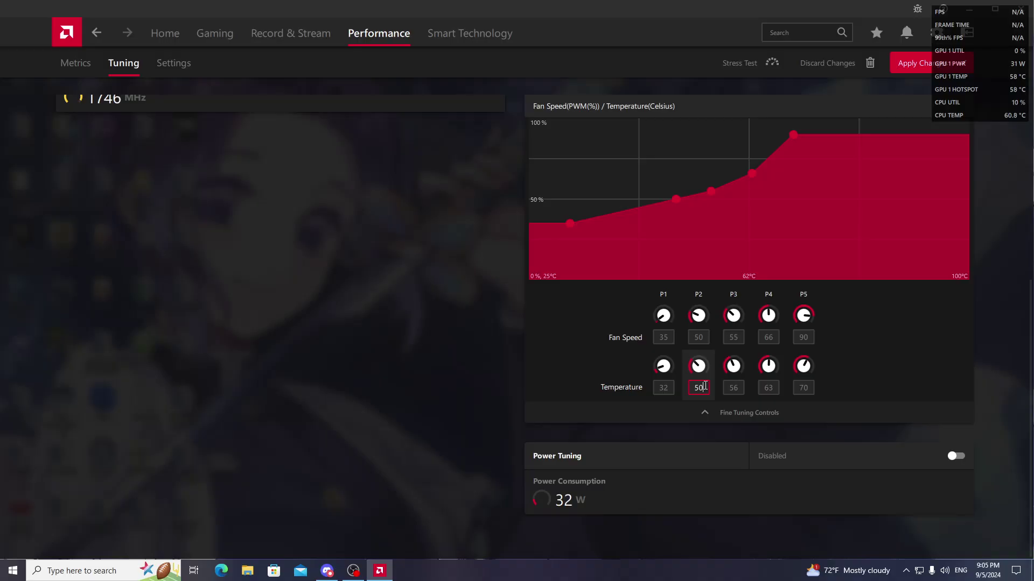
key(BackSpace)
key(BackSpace)
text(42)
Set fan curve point P3 to 60% fan speed at 53°C
click(740, 337)
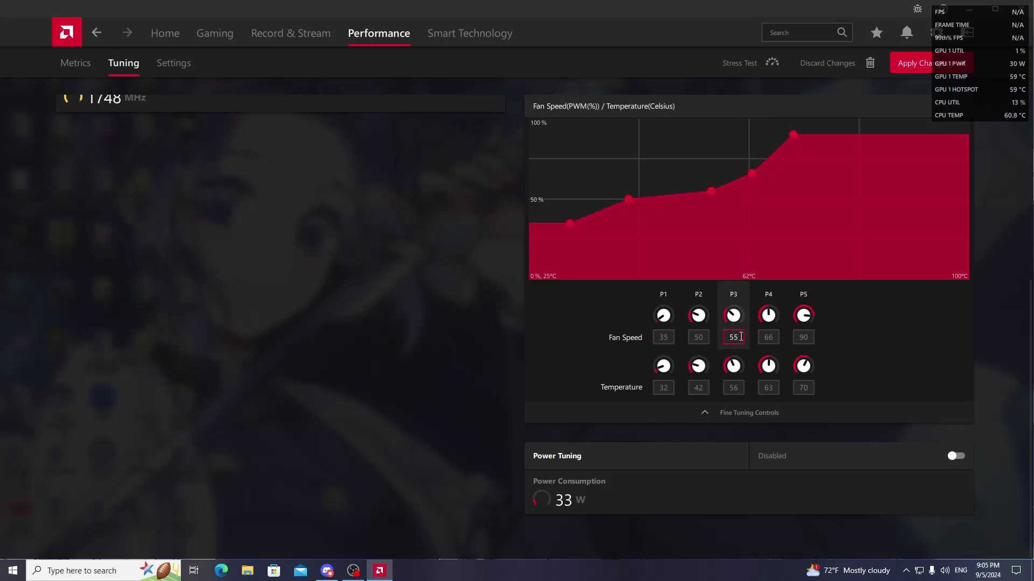
key(BackSpace)
key(BackSpace)
text(60)
click(740, 384)
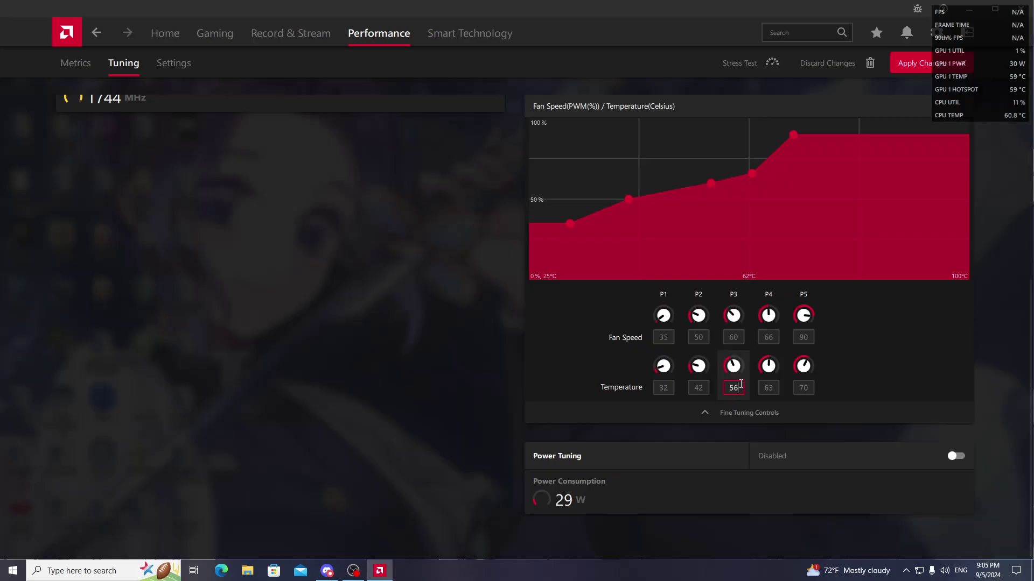
key(BackSpace)
key(BackSpace)
text(53)
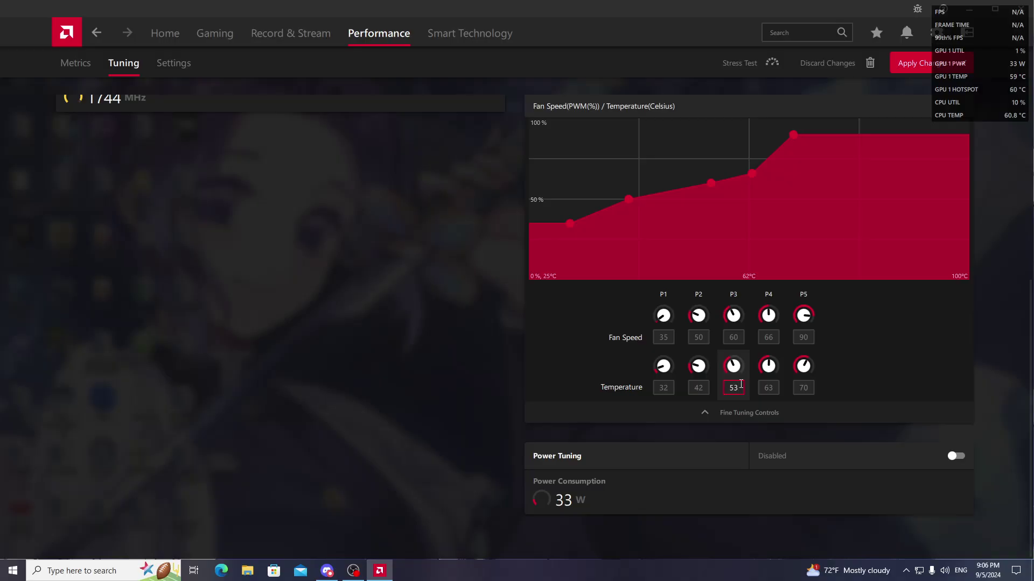
Set fan curve point P4 to 75% fan speed at 62°C
click(769, 339)
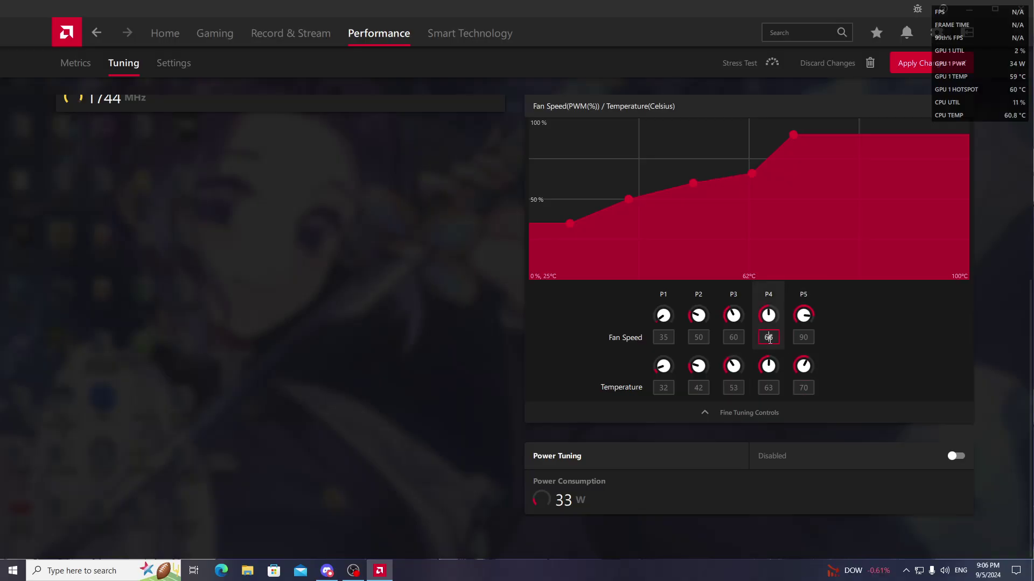
key(BackSpace)
key(BackSpace)
text(75)
click(770, 392)
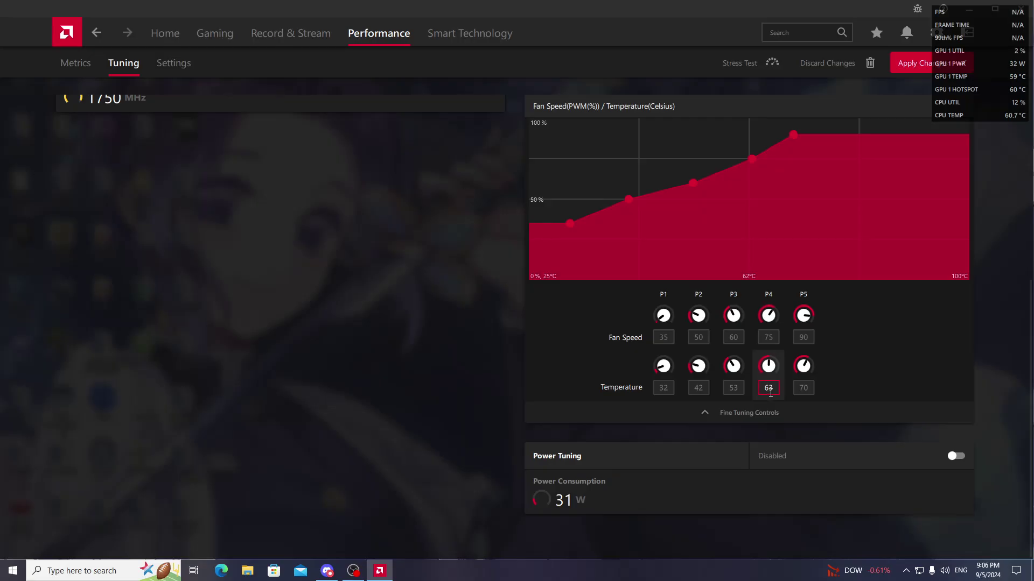
key(BackSpace)
key(Delete)
text(62)
Set fan curve point P5 to 95% fan speed at 76°C and commit it
click(806, 337)
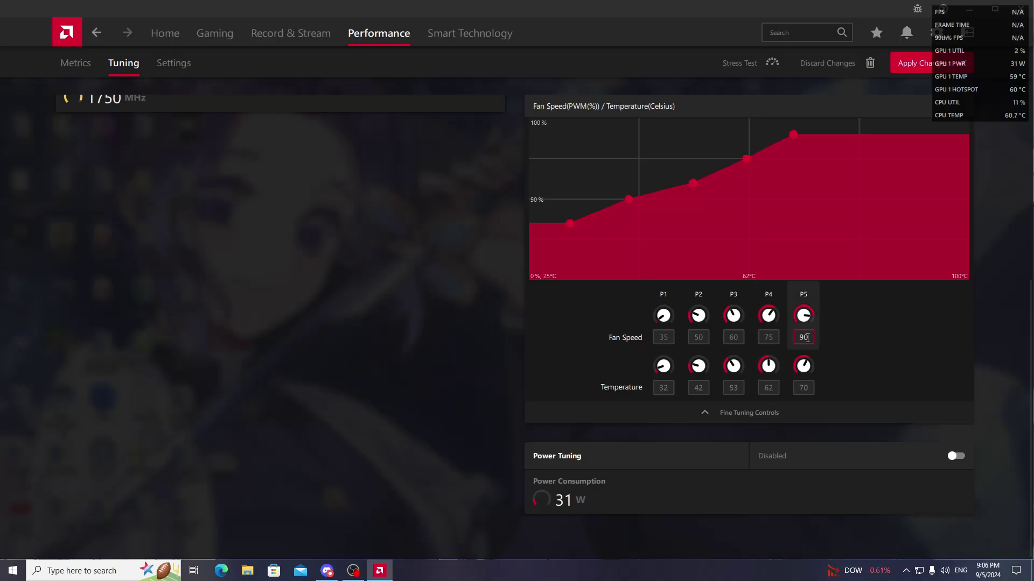
key(BackSpace)
text(5)
click(807, 386)
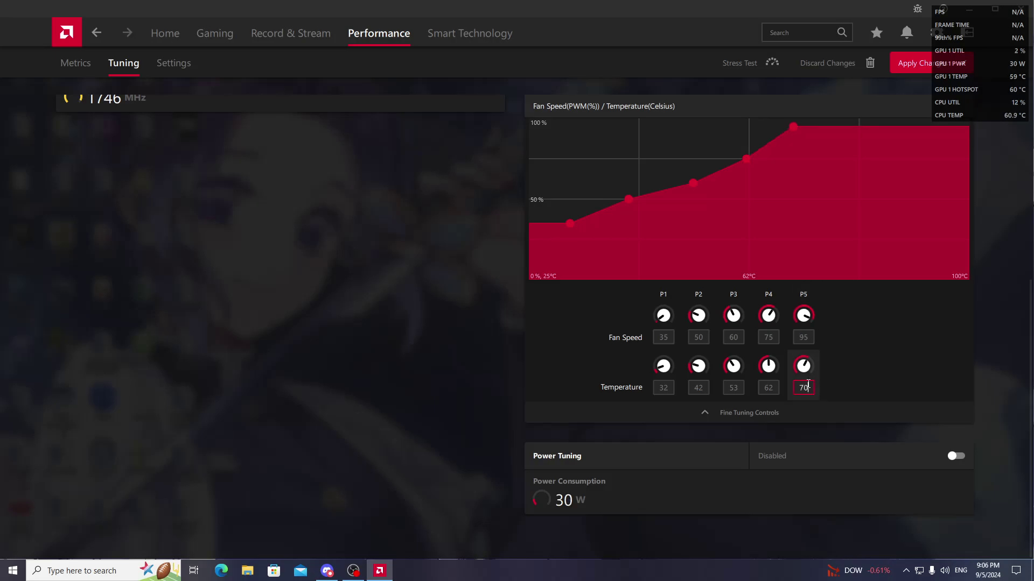
key(BackSpace)
key(BackSpace)
text(76)
key(Return)
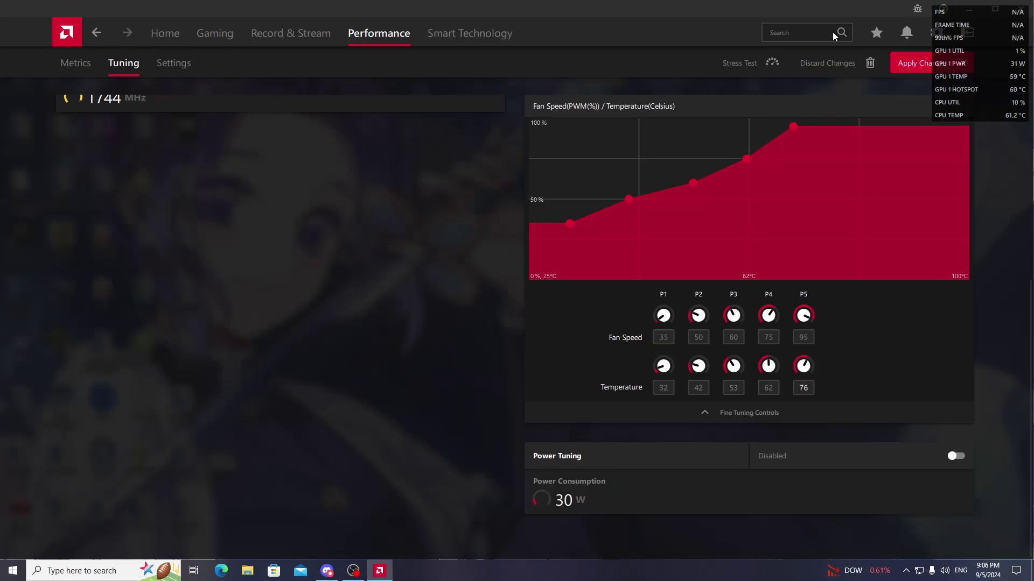
Apply the custom fan curve and confirm the fan spins at about 2489 RPM
click(919, 63)
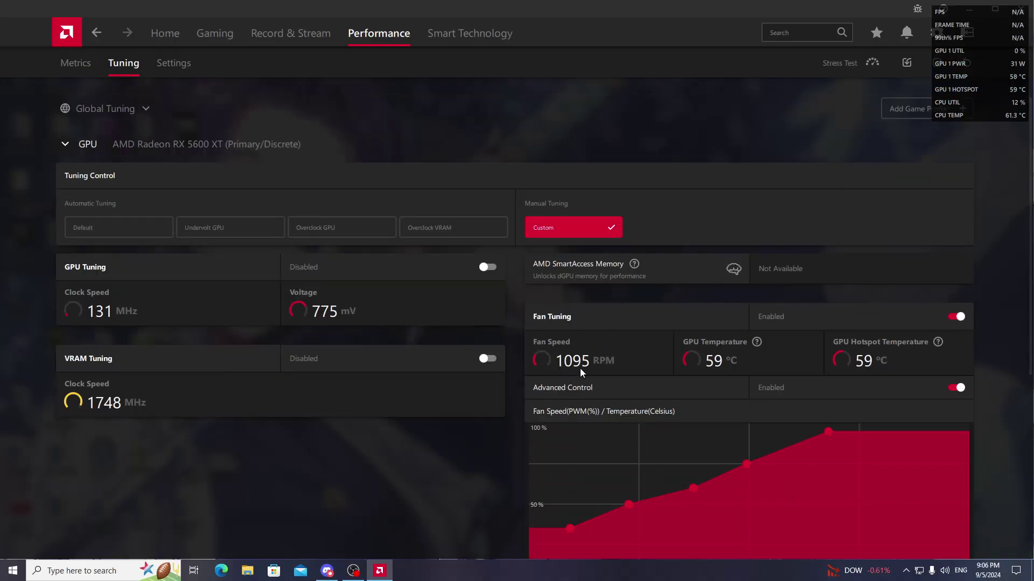
scroll(540, 321, down, 1)
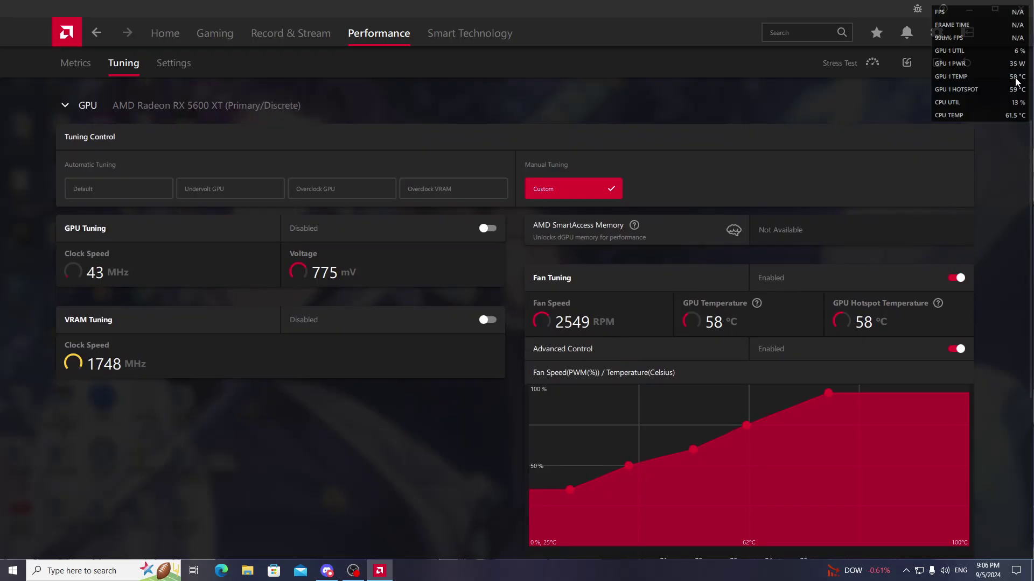
scroll(754, 296, up, 1)
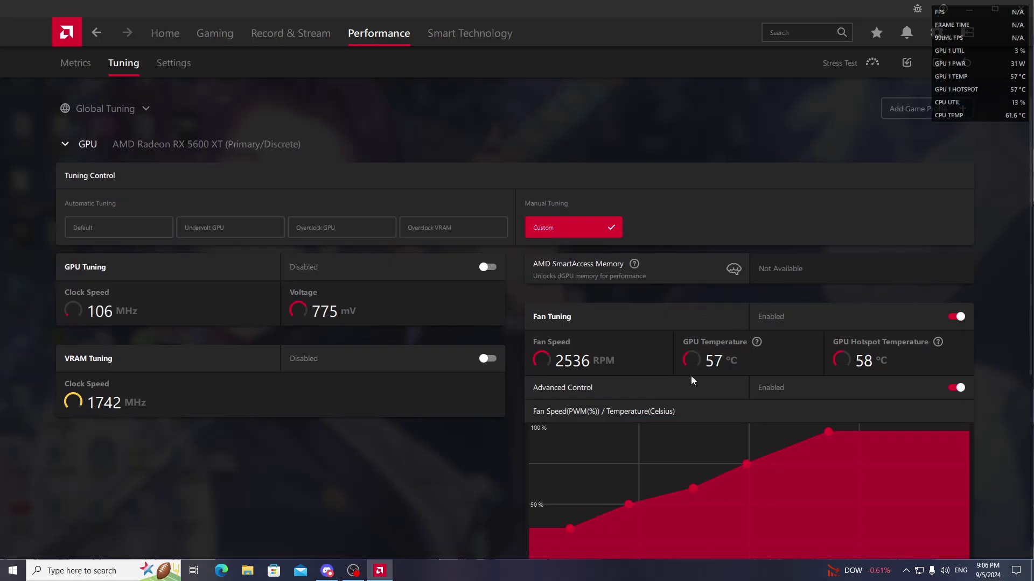
scroll(691, 376, down, 6)
scroll(632, 416, up, 6)
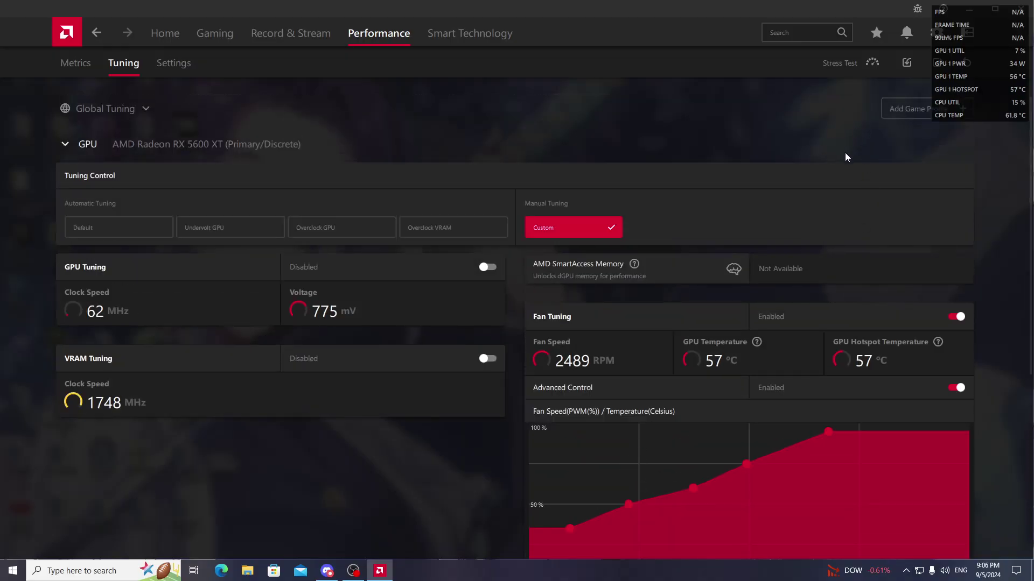
Import the AMD CUSTOM SETTINGS FAN.xml profile from Documents, accepting the override warning
click(902, 63)
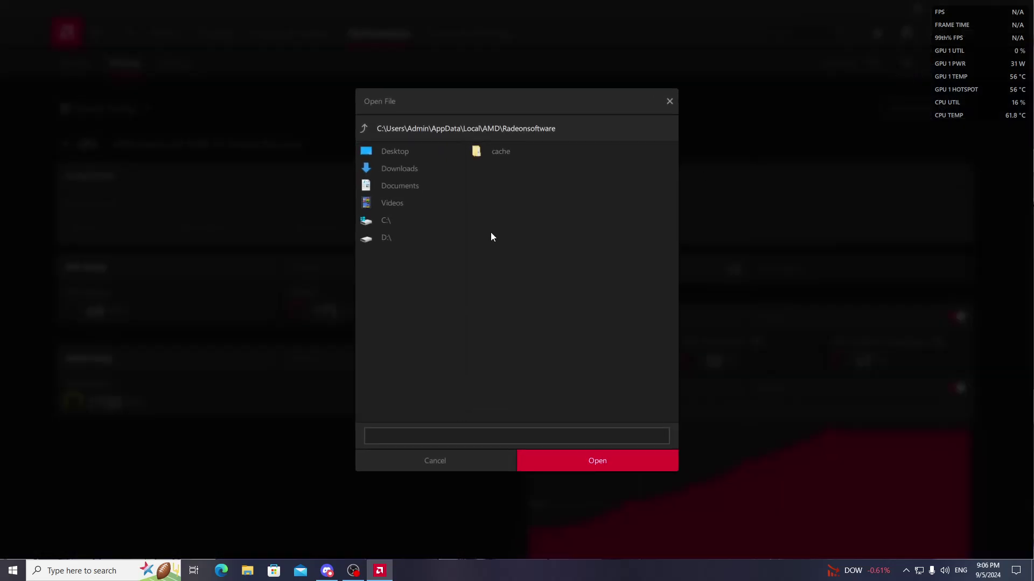
click(414, 187)
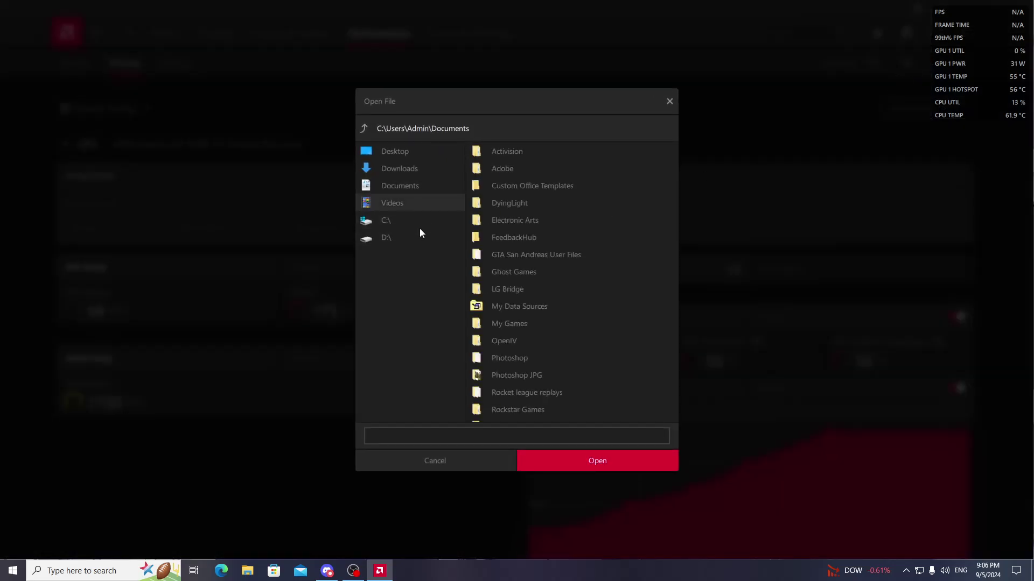
scroll(500, 298, down, 3)
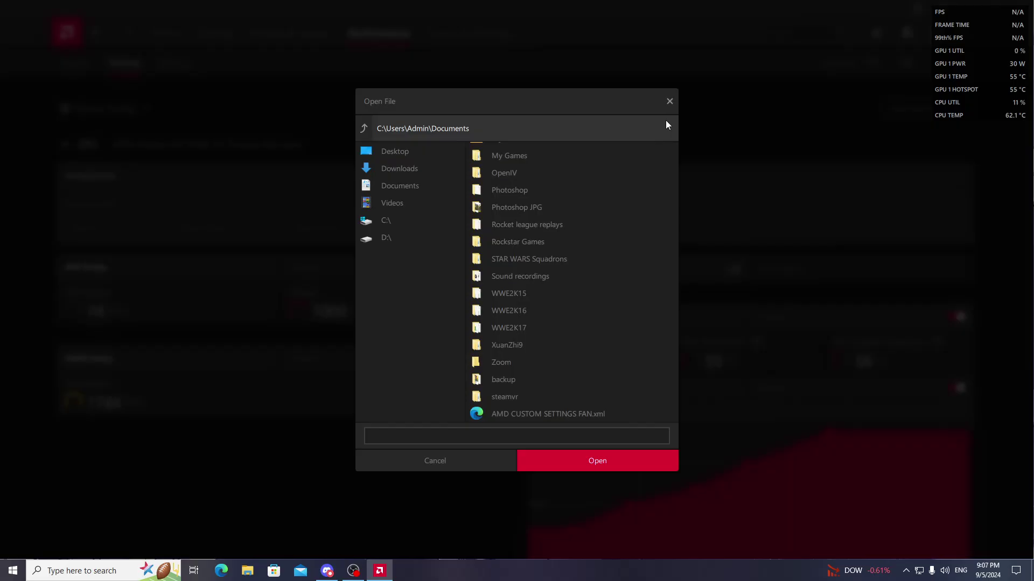
click(503, 415)
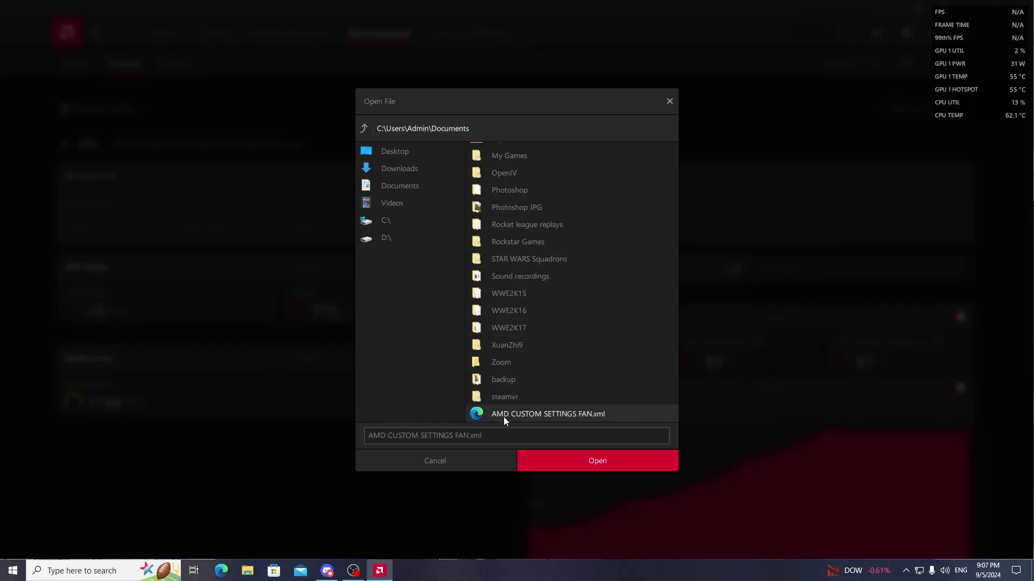
click(575, 461)
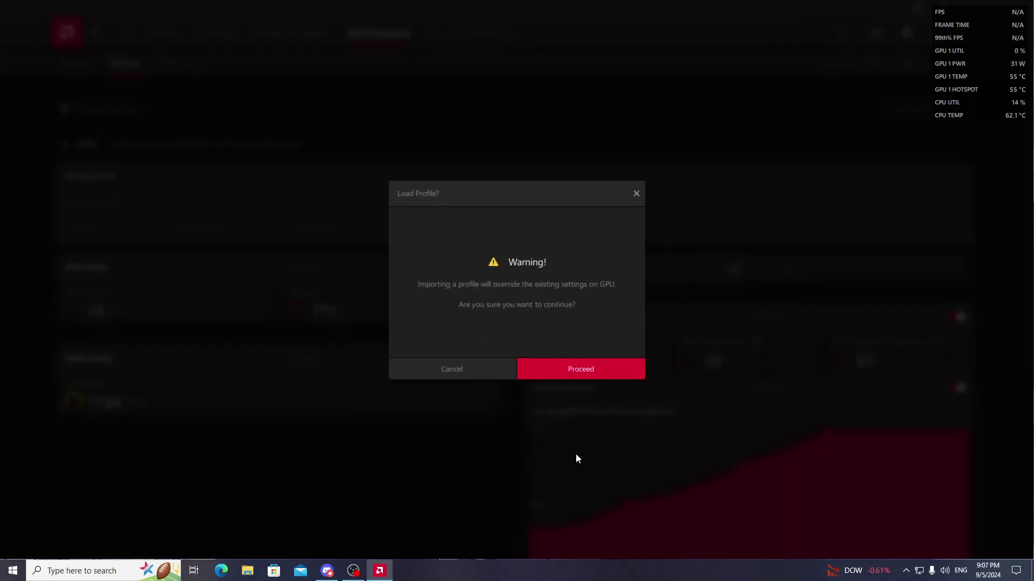
click(588, 368)
scroll(700, 358, down, 5)
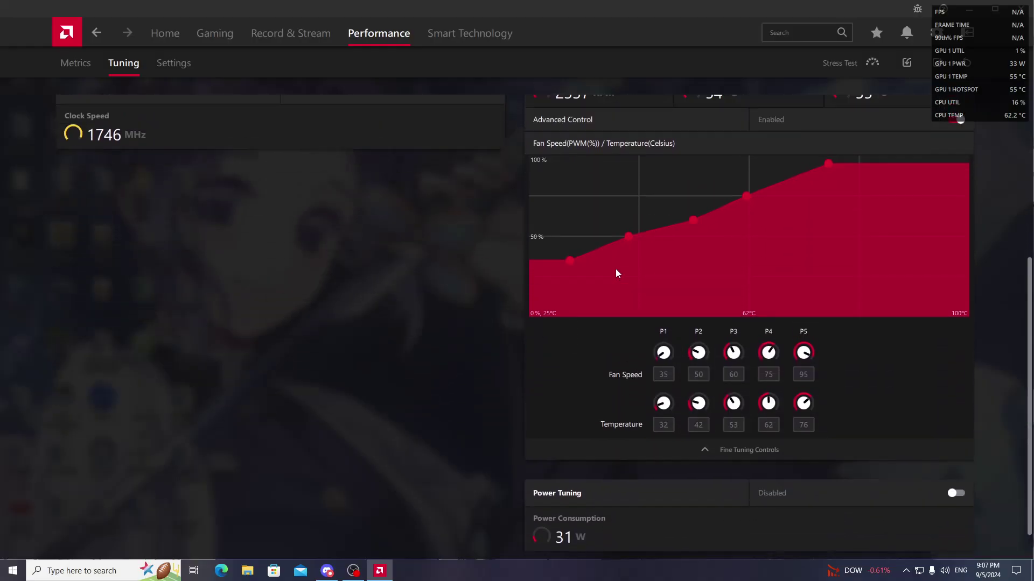
Review the loaded 35–95% curve, minimize AMD Software, and restore OBS Studio
scroll(615, 272, up, 5)
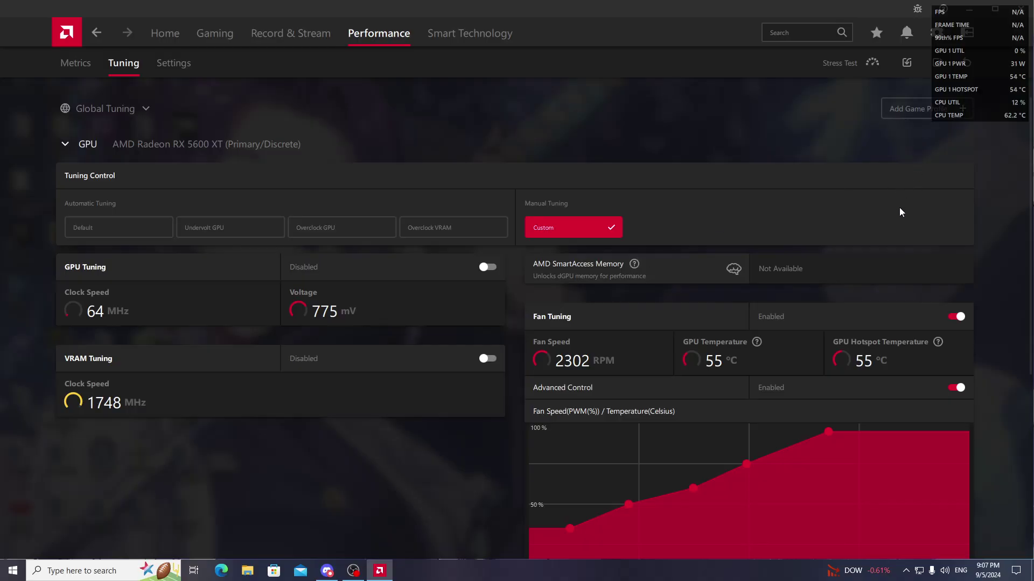
scroll(899, 208, down, 3)
scroll(890, 244, up, 2)
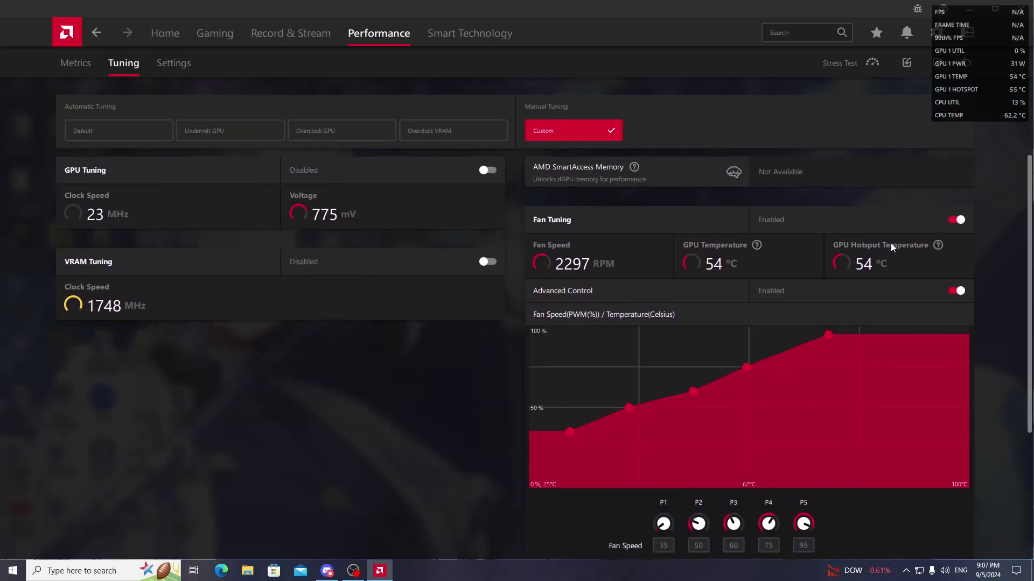
click(973, 11)
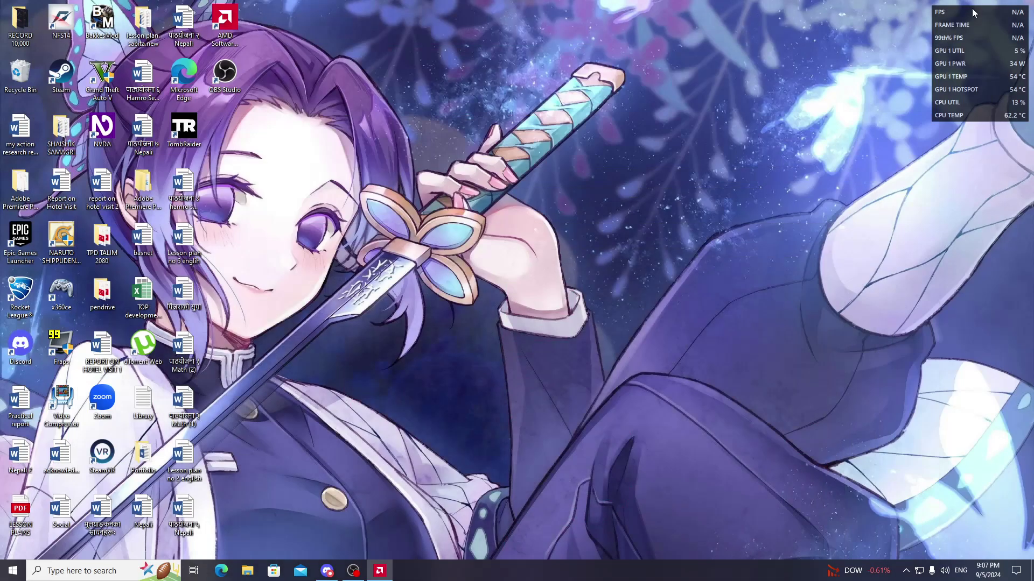
click(354, 571)
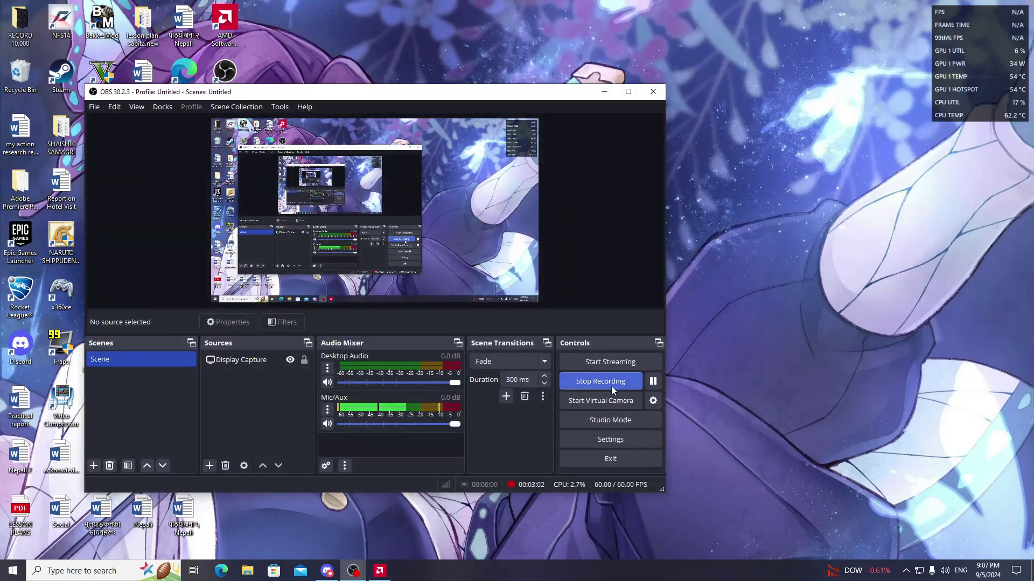